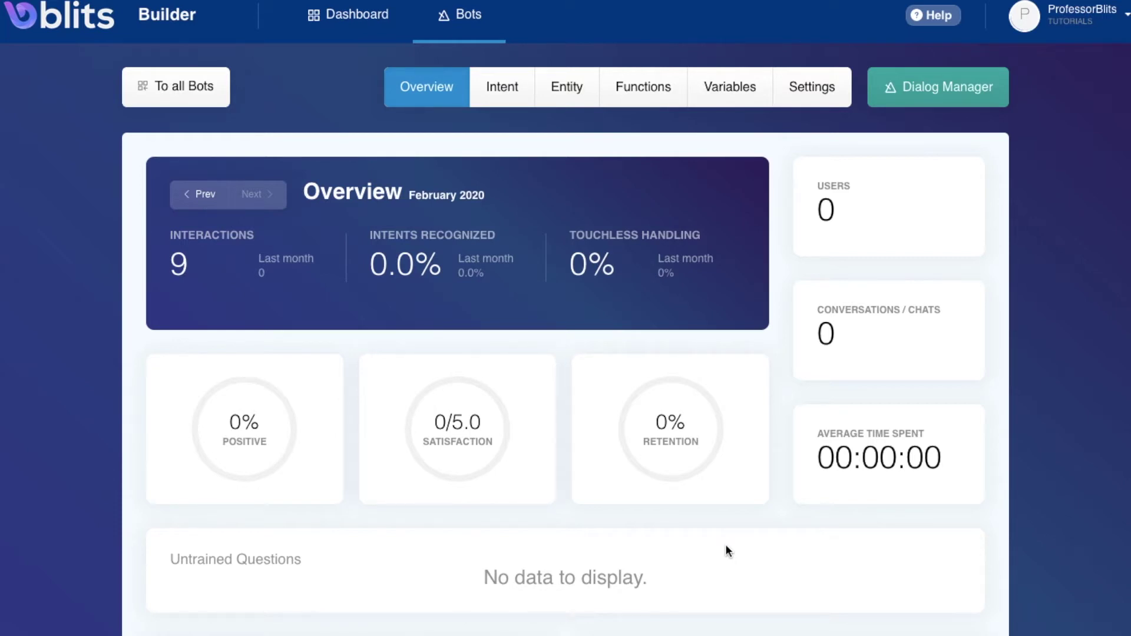
Look over the Plane Ticket intent and the City entity, and inspect the form for creating a Simple entity without creating one
left_click(509, 96)
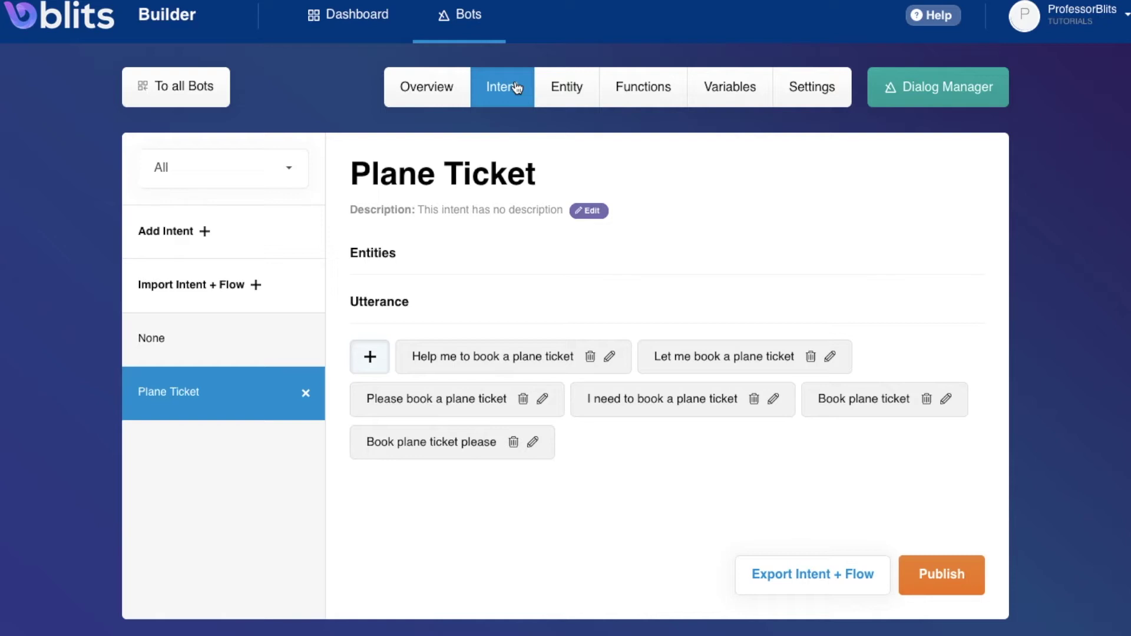
left_click(565, 82)
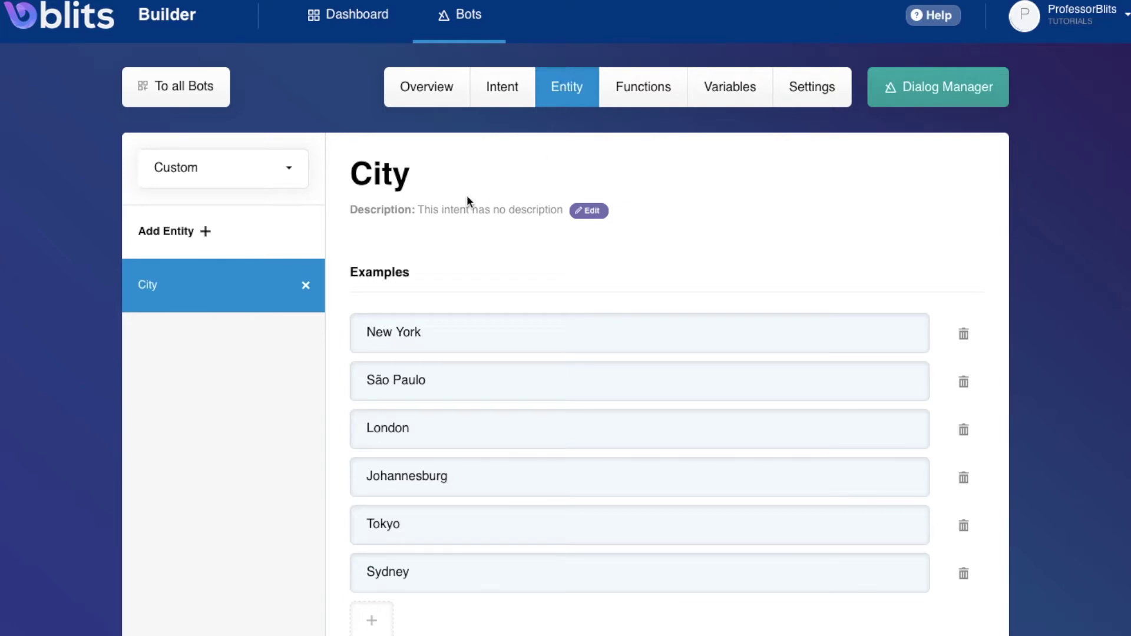
left_click(199, 241)
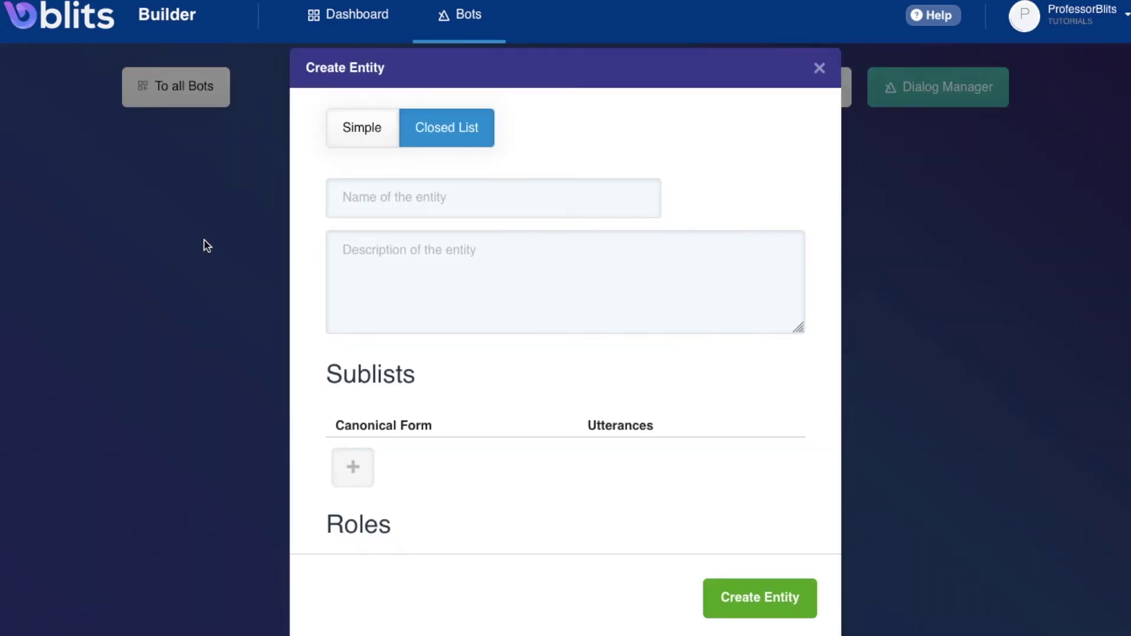
left_click(363, 147)
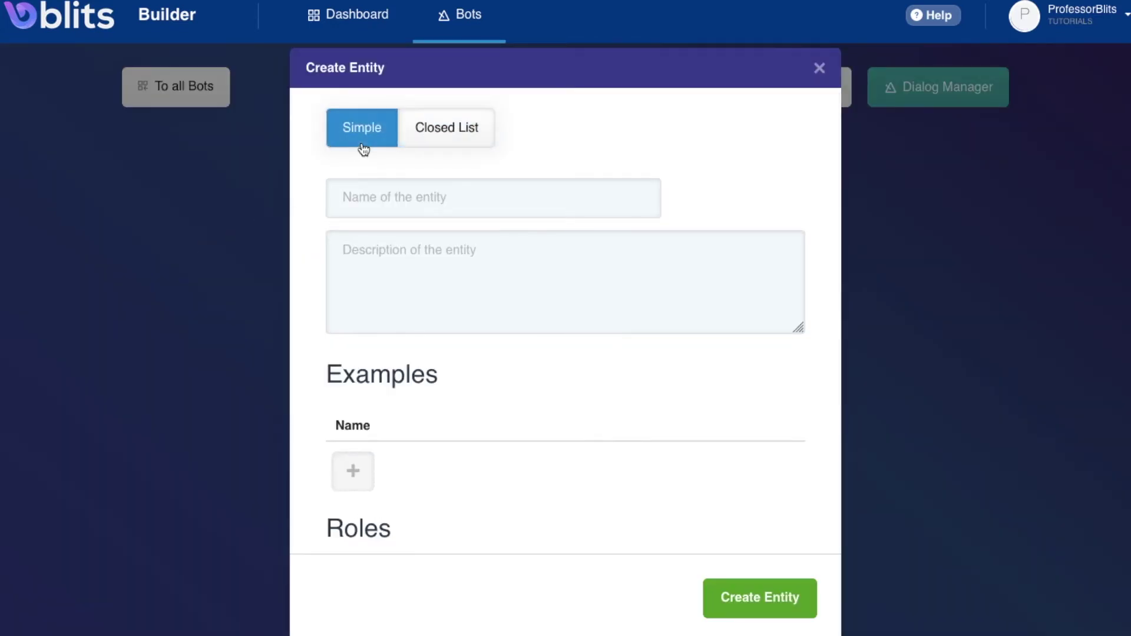
left_click(349, 193)
scroll(398, 380, "down", 2)
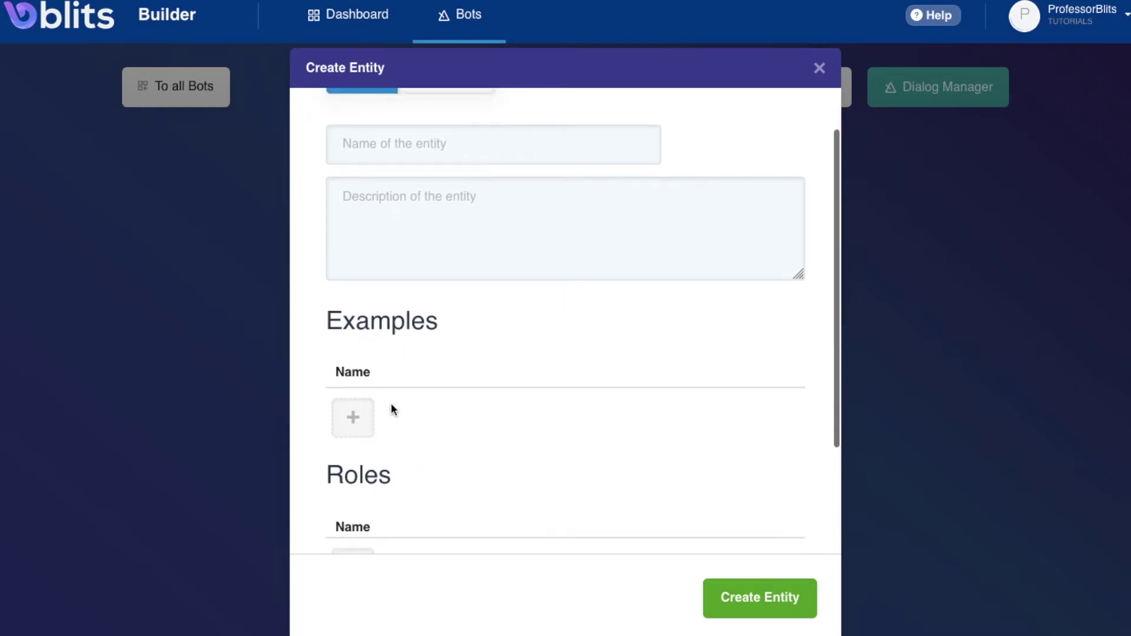
left_click(813, 81)
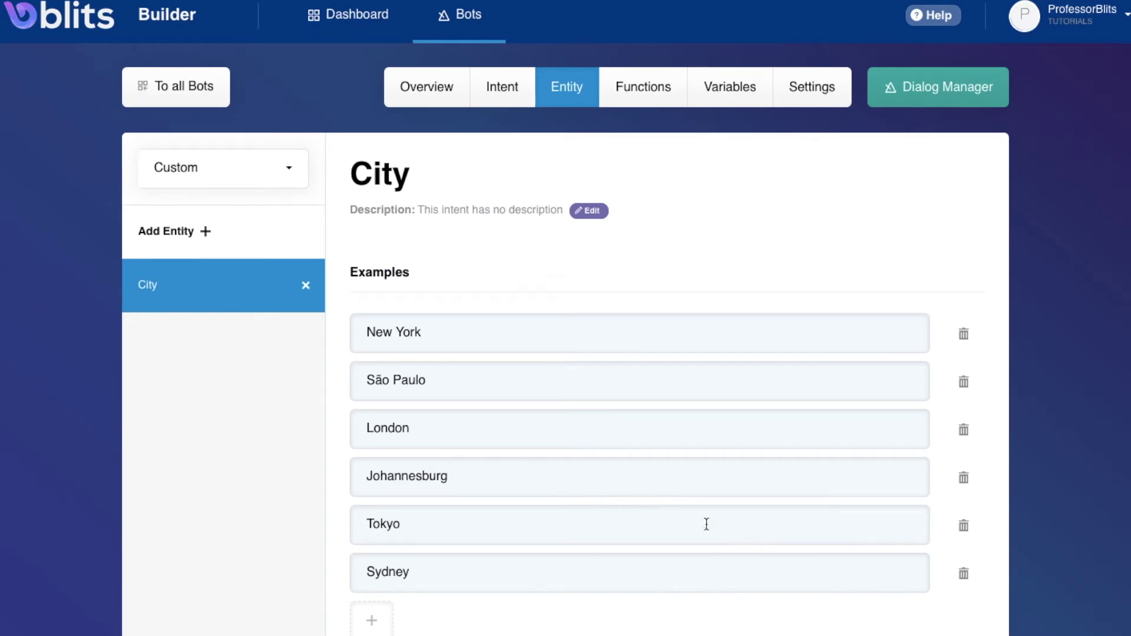
Add the utterance "Book plane ticket to [City]" to the Plane Ticket intent, inserting the City entity as the destination
left_click(502, 94)
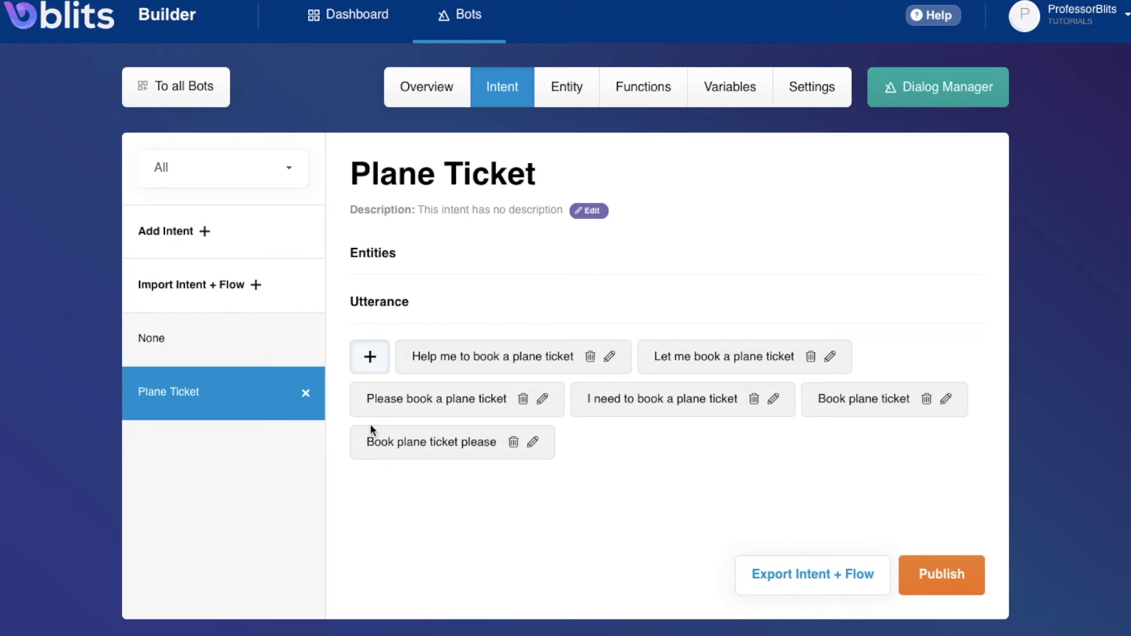
left_click(370, 366)
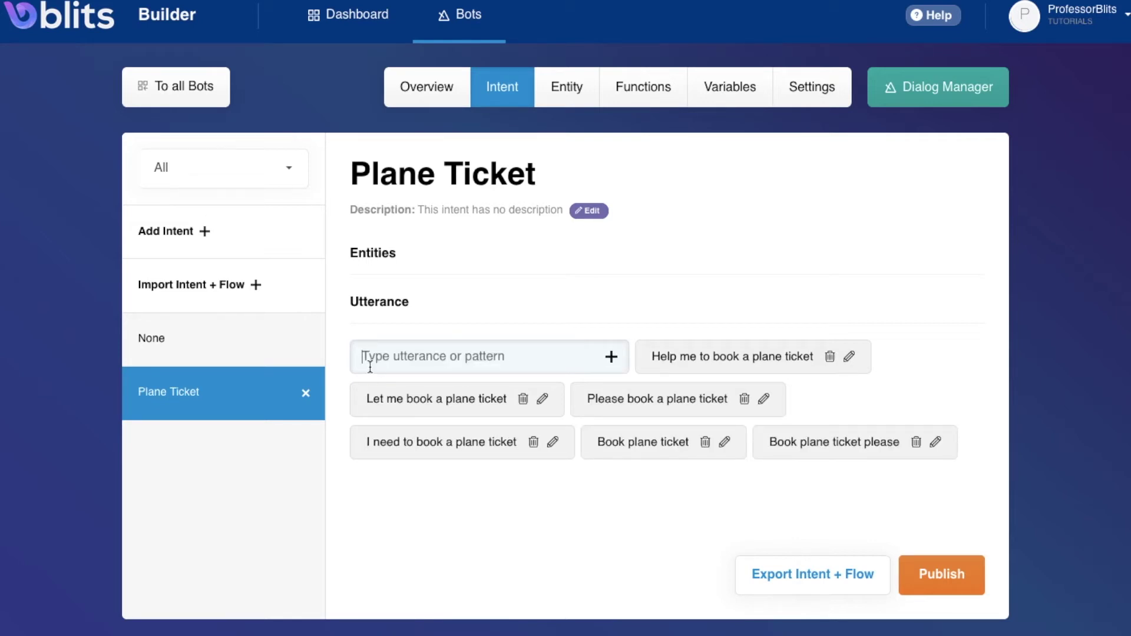
type("Book pla")
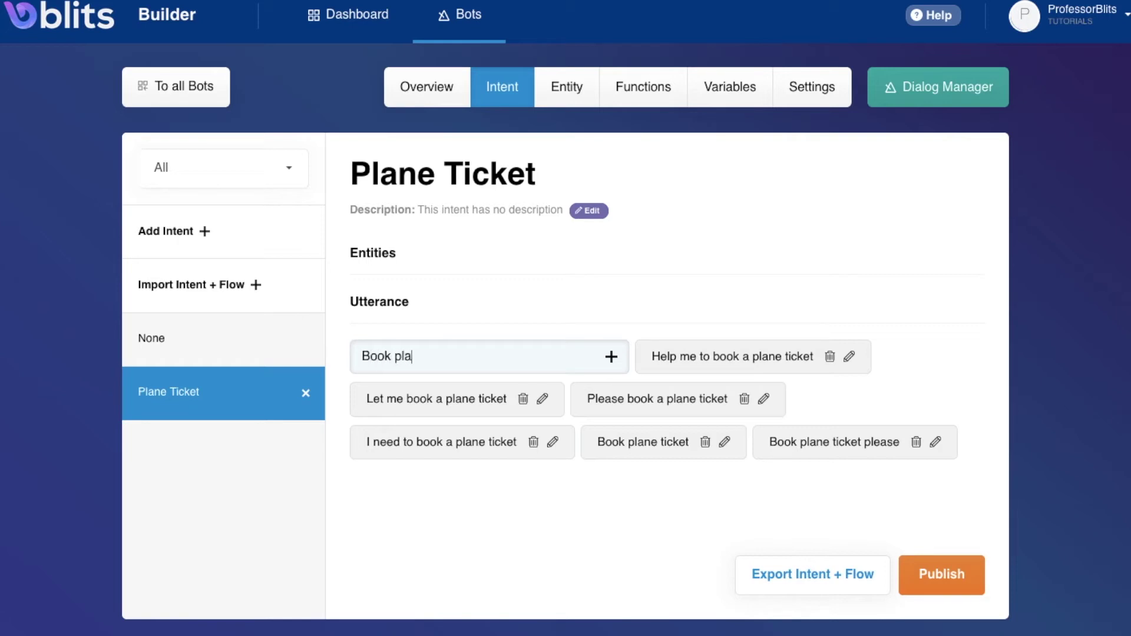
type("ne ticket to [")
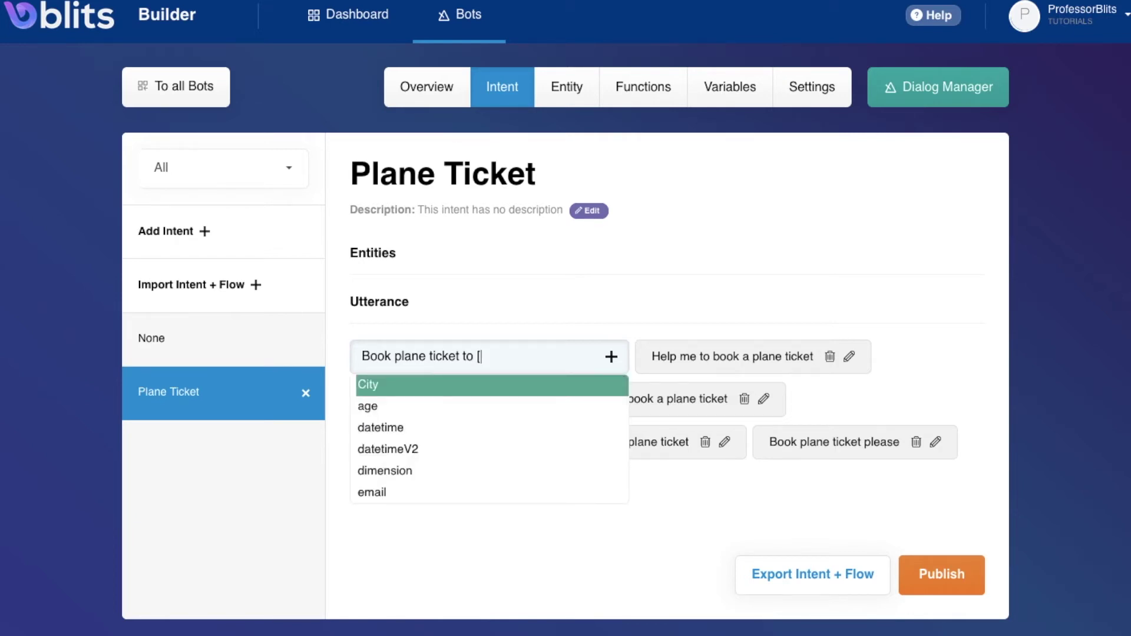
key("Return")
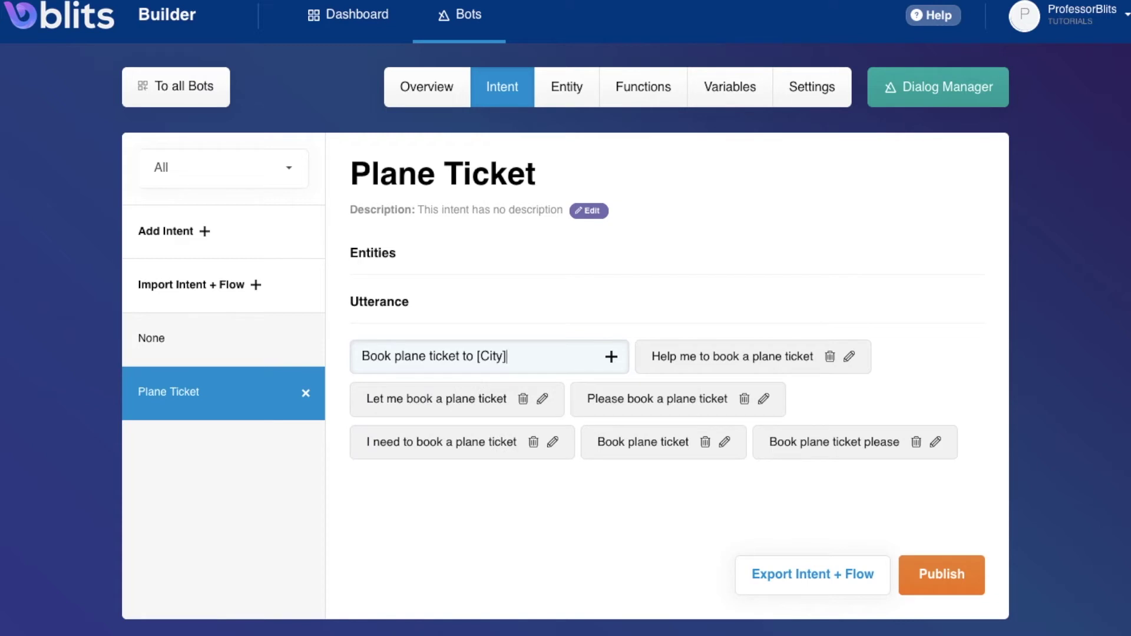
key("Return")
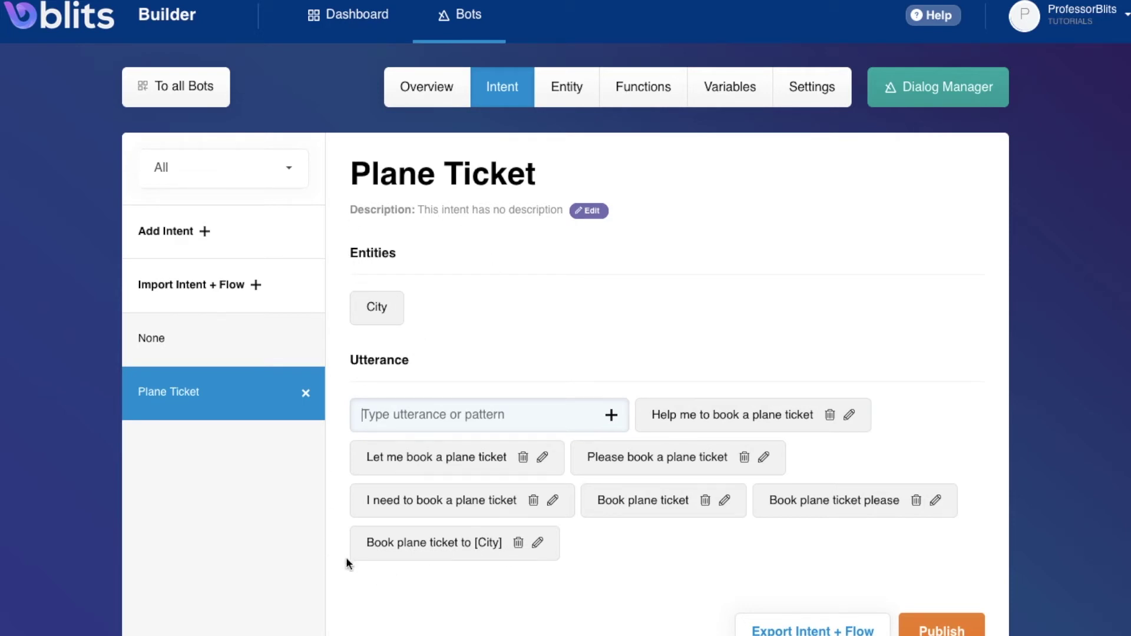
left_click(484, 563)
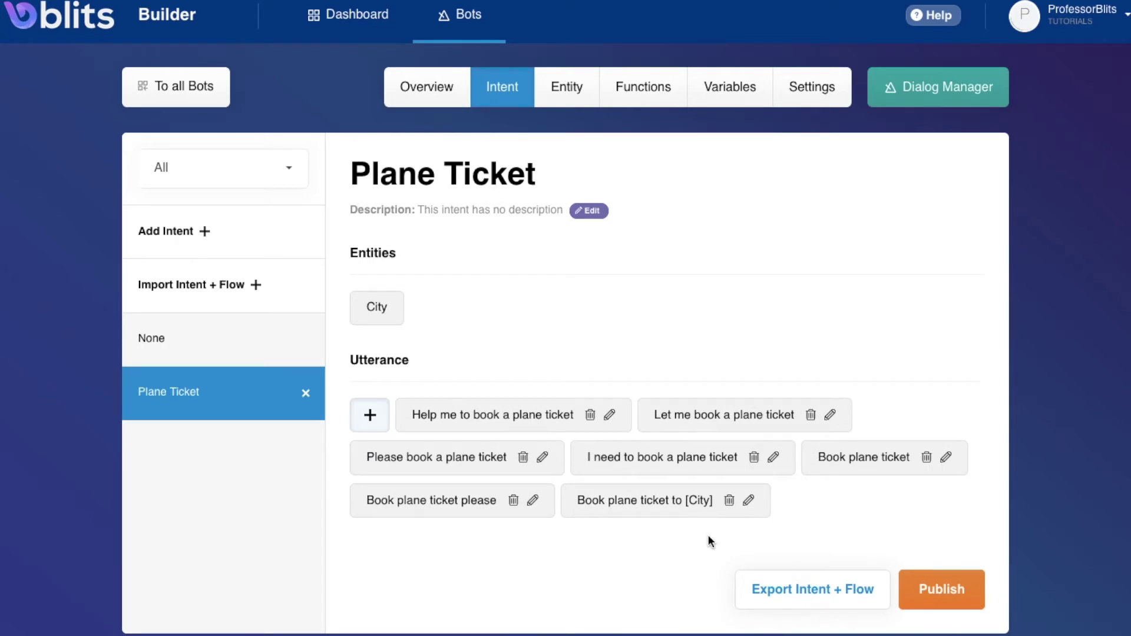
Review the City_Closed entity and inspect the sublists and roles sections of the Closed List entity creation form without creating one
left_click(579, 99)
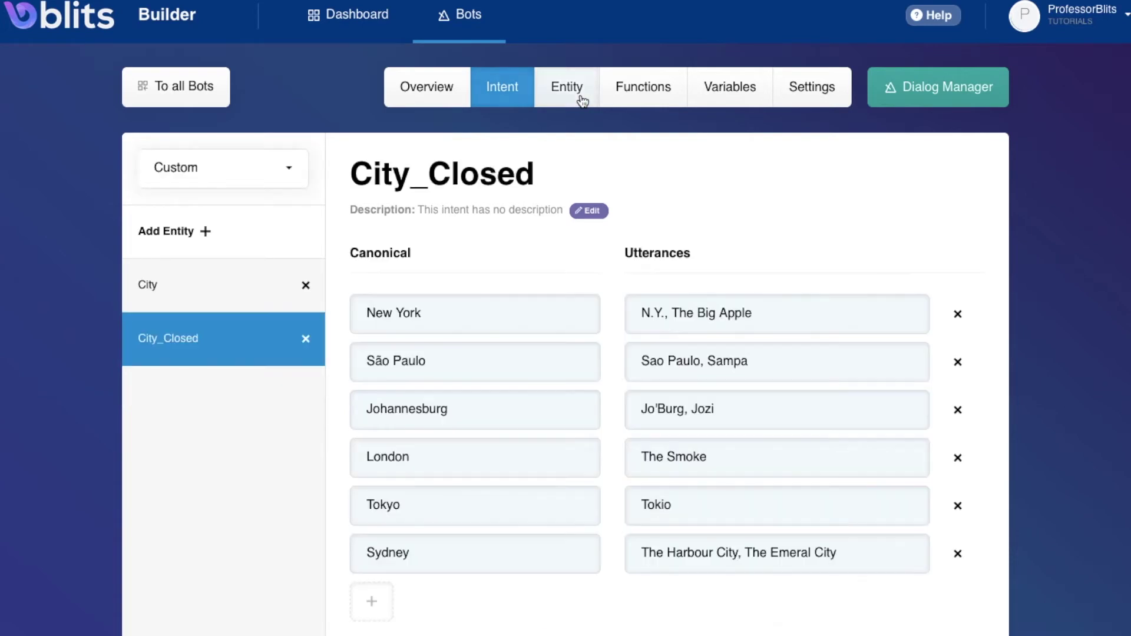
left_click(230, 234)
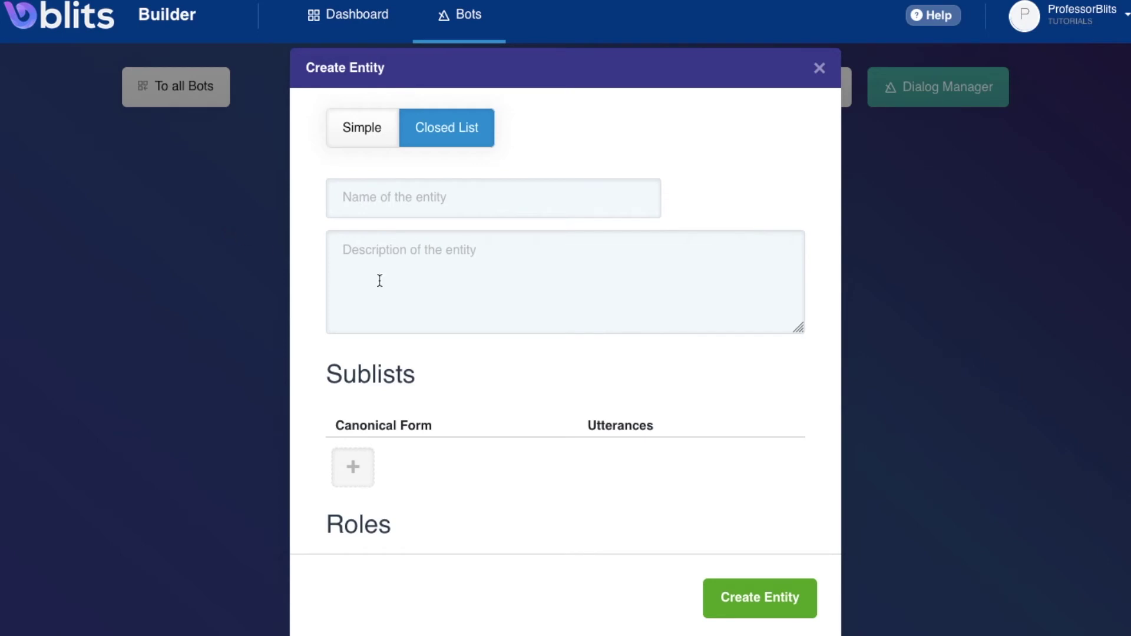
scroll(452, 325, "down", 3)
scroll(453, 331, "up", 3)
scroll(453, 331, "down", 4)
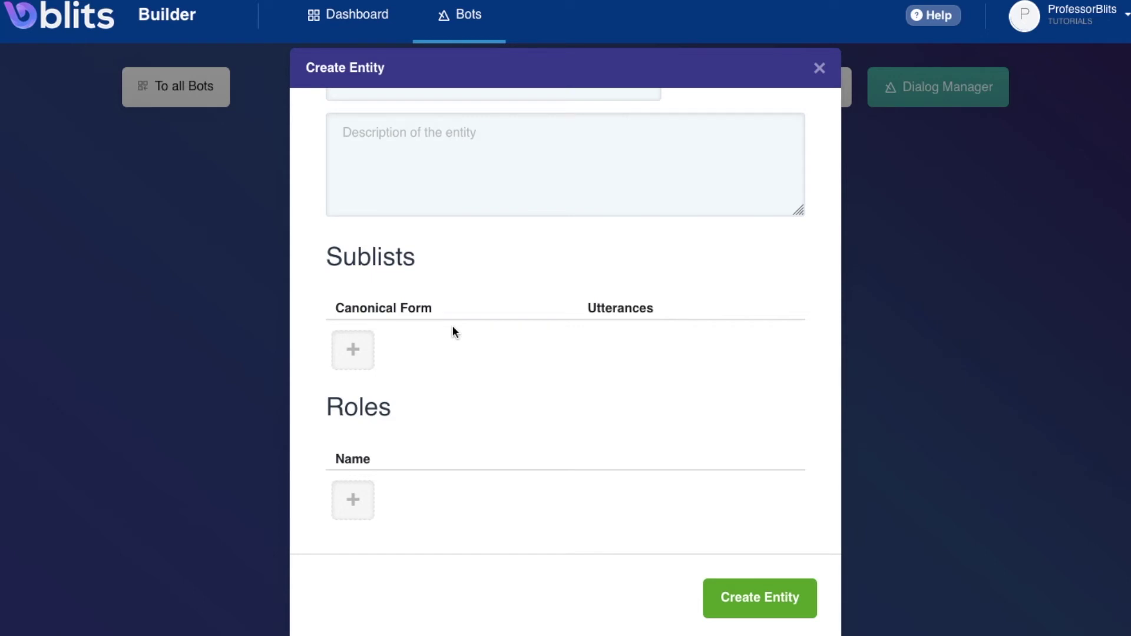
left_click(818, 68)
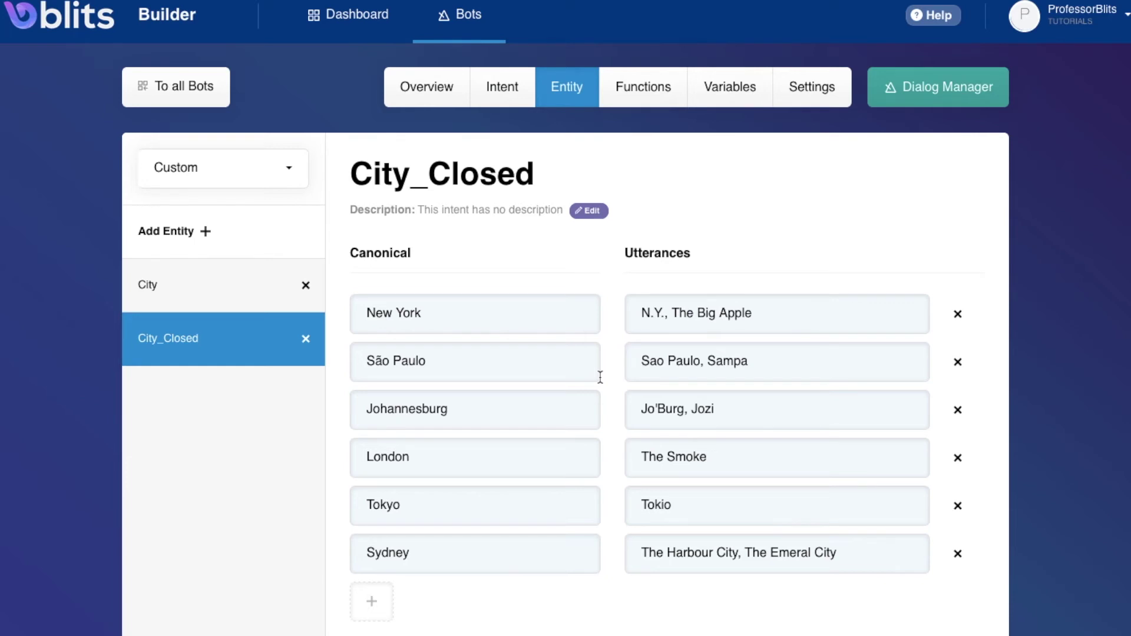
Add the utterance "I want to book a plane ticket to [City_Closed]" to the Plane Ticket intent, using the City_Closed entity
left_click(509, 91)
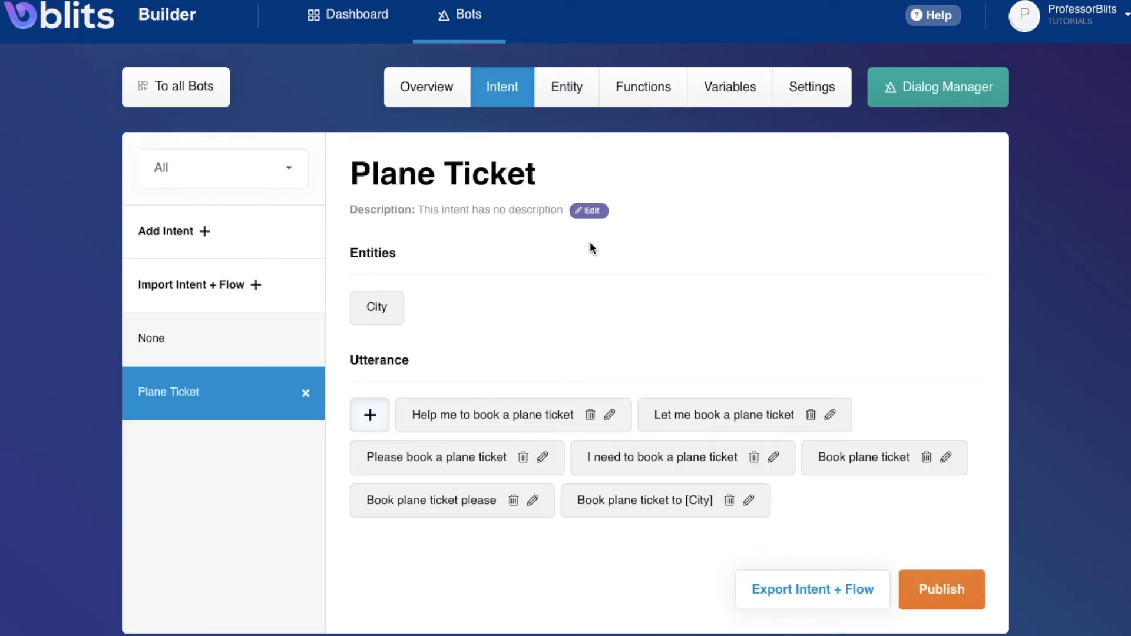
left_click(370, 415)
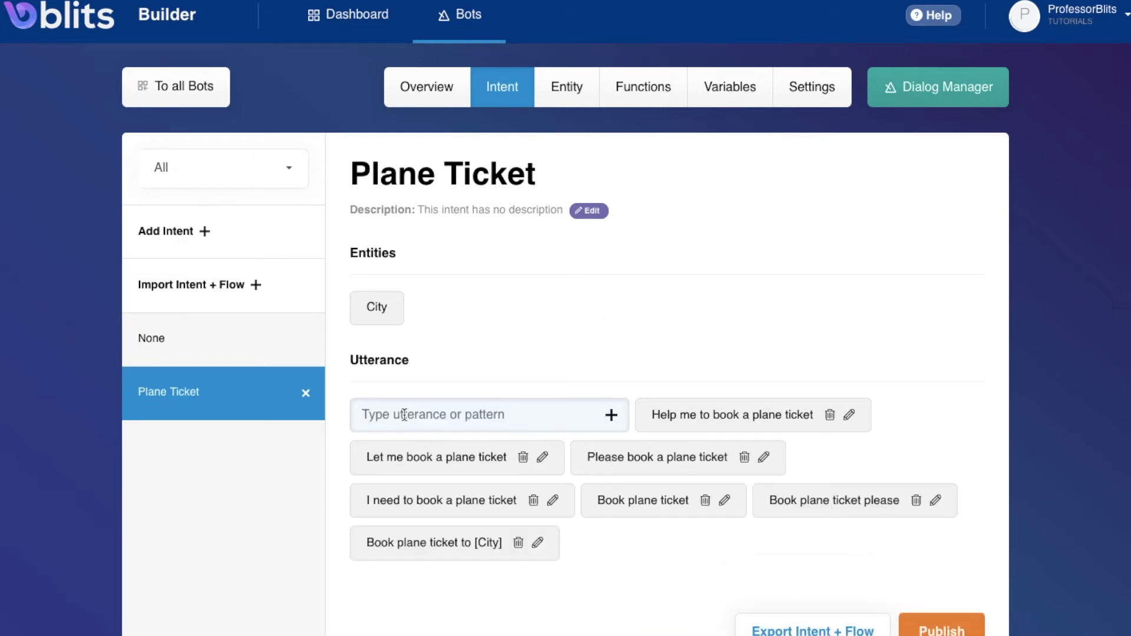
type("I want ot")
key("BackSpace")
type("ot")
key("BackSpace")
key("BackSpace")
type("to b")
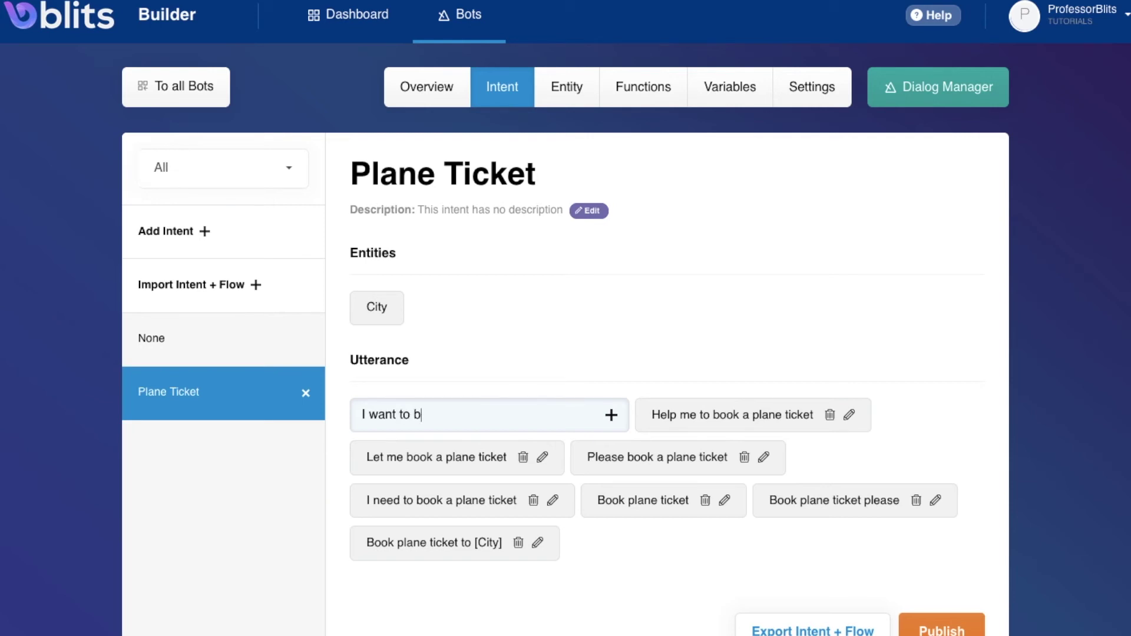
type("ook a plane ticket to [")
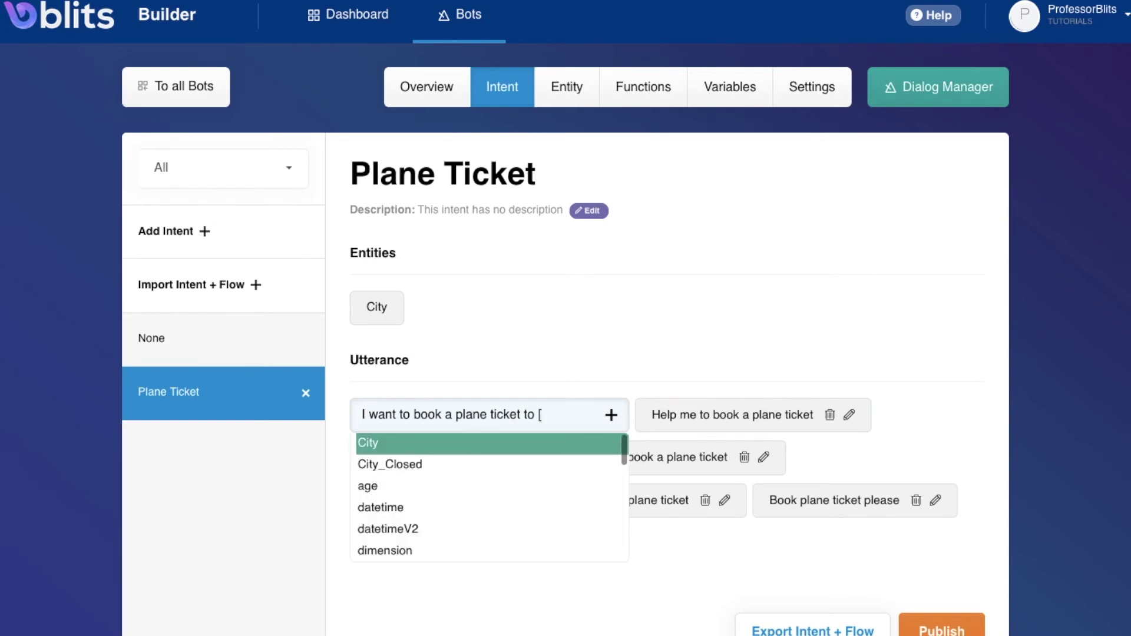
key("Down")
key("Return")
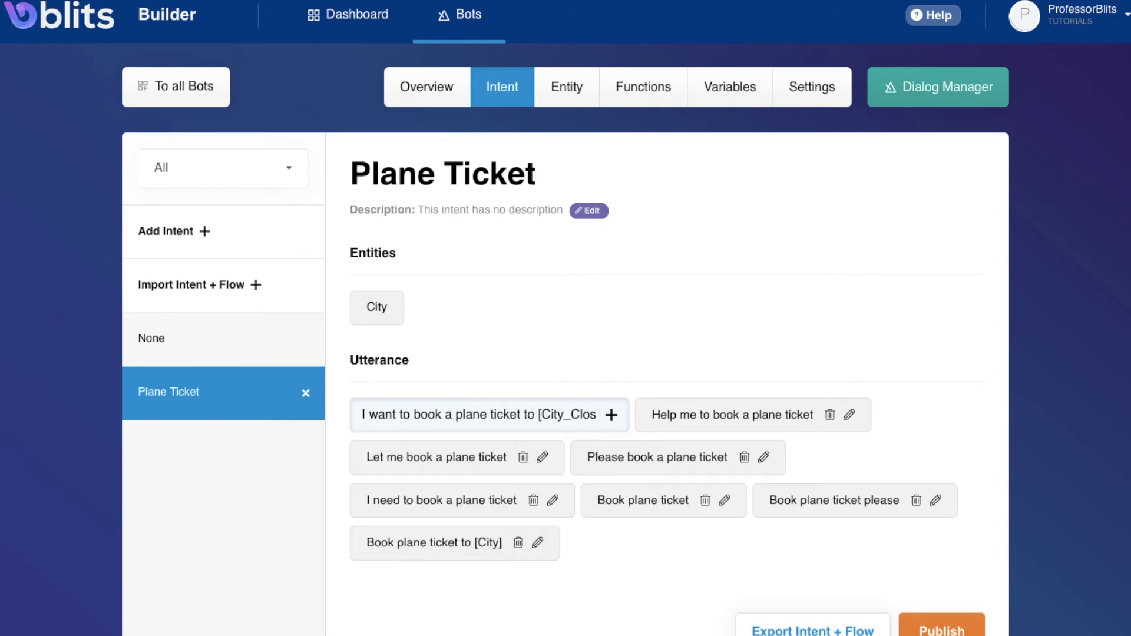
key("Return")
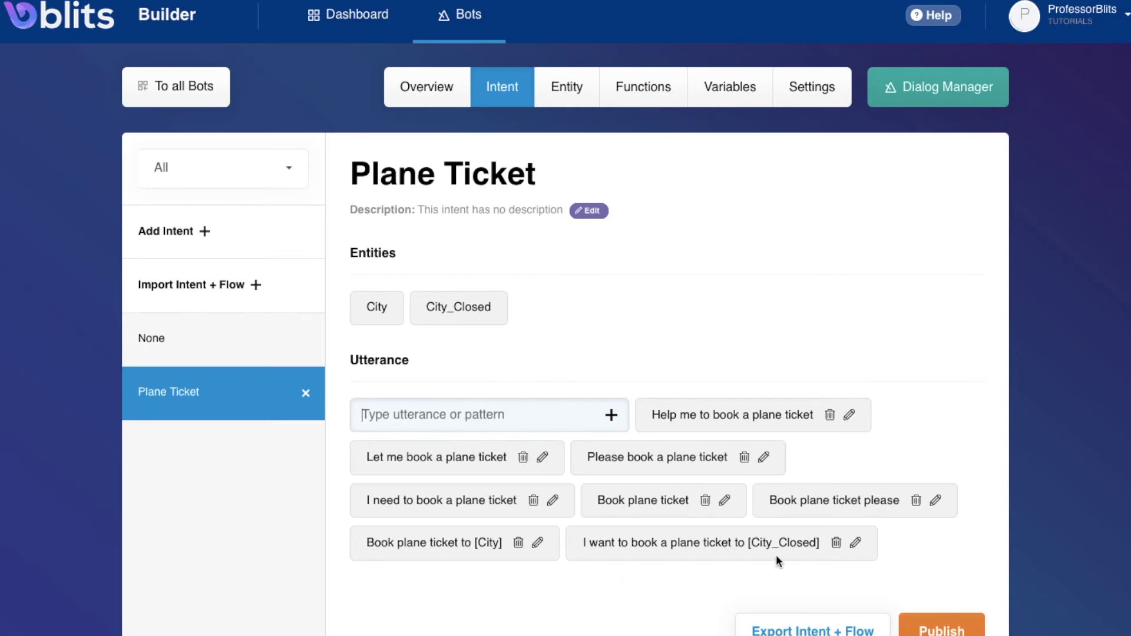
Check the roles defined for the City_Closed entity
scroll(722, 539, "down", 1)
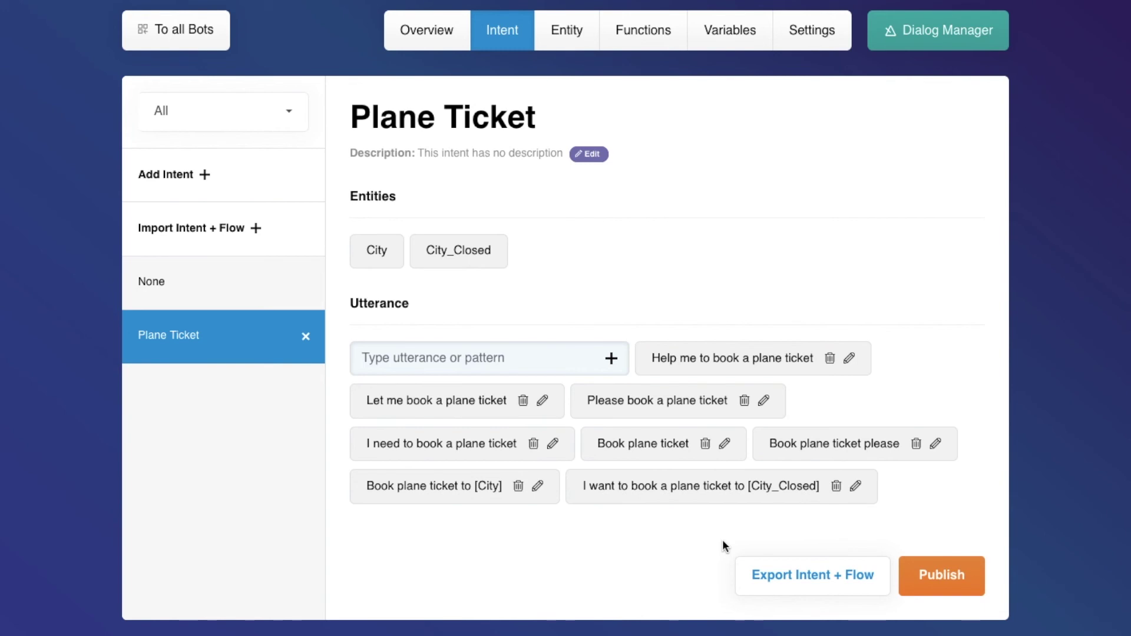
left_click(576, 35)
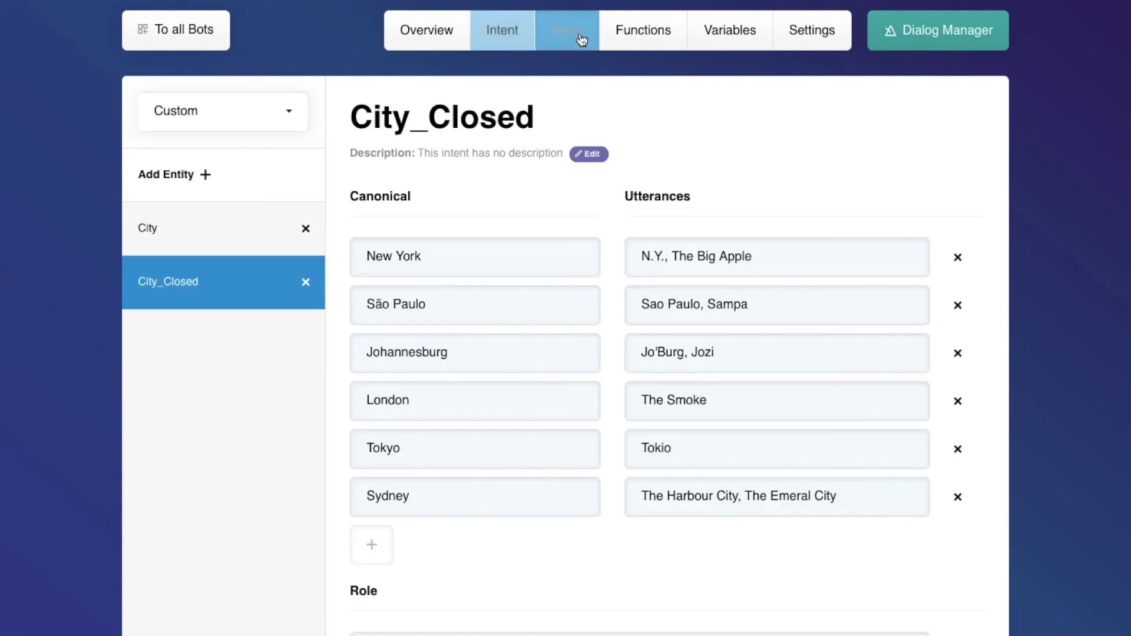
scroll(613, 227, "down", 4)
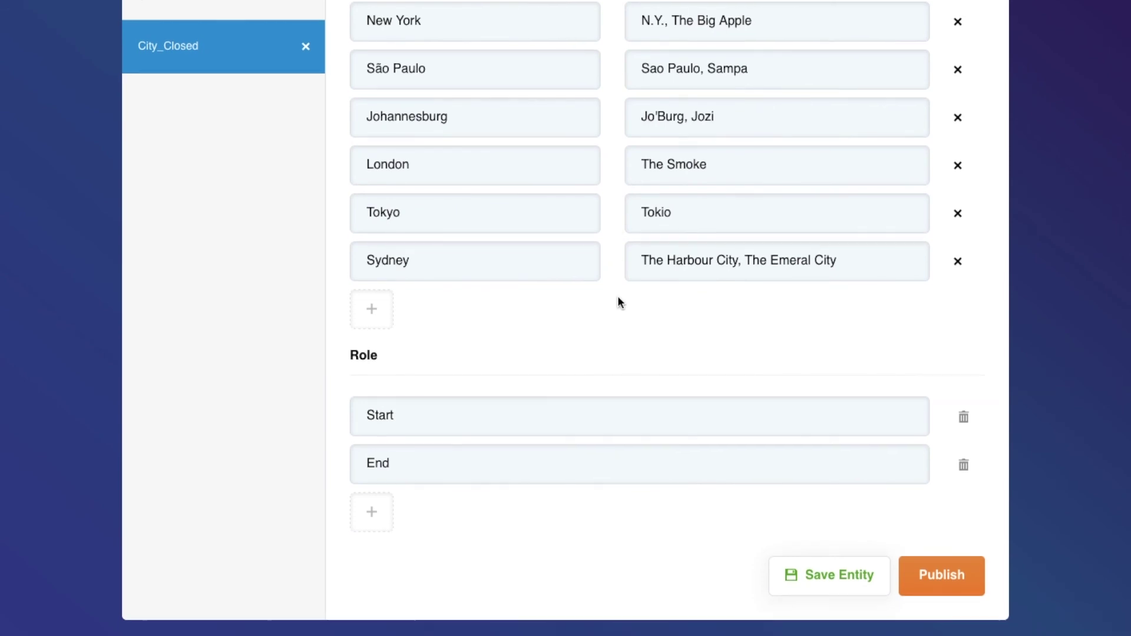
scroll(617, 301, "up", 5)
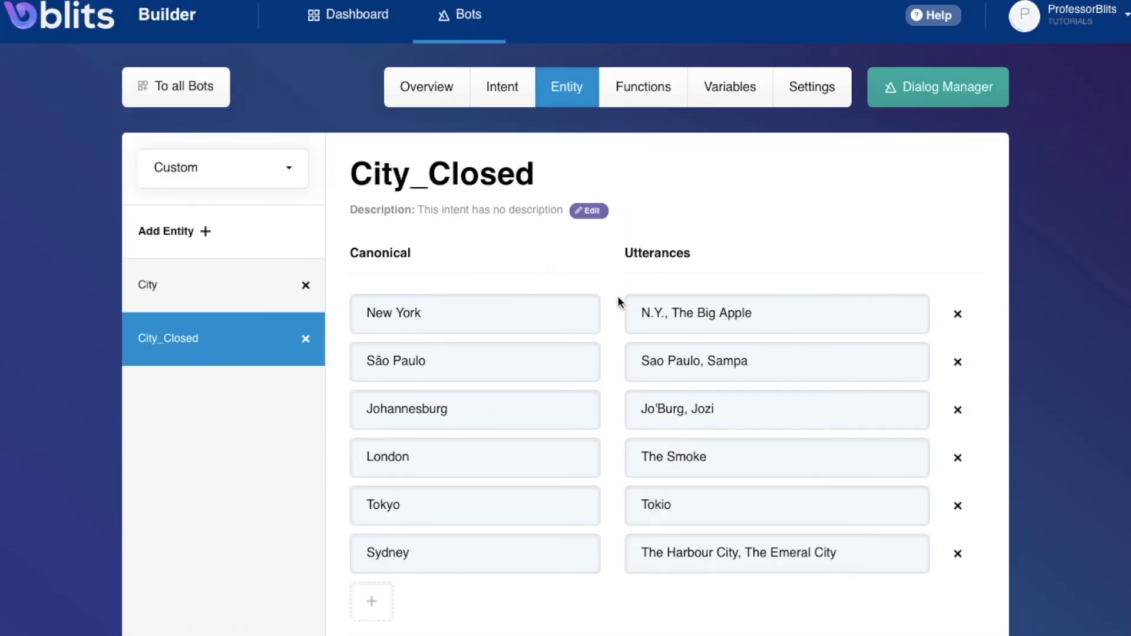
Add the utterance "I want to travel from [City_Closed:Start] to [City_Closed:End]" to the Plane Ticket intent, using both entity roles
left_click(510, 89)
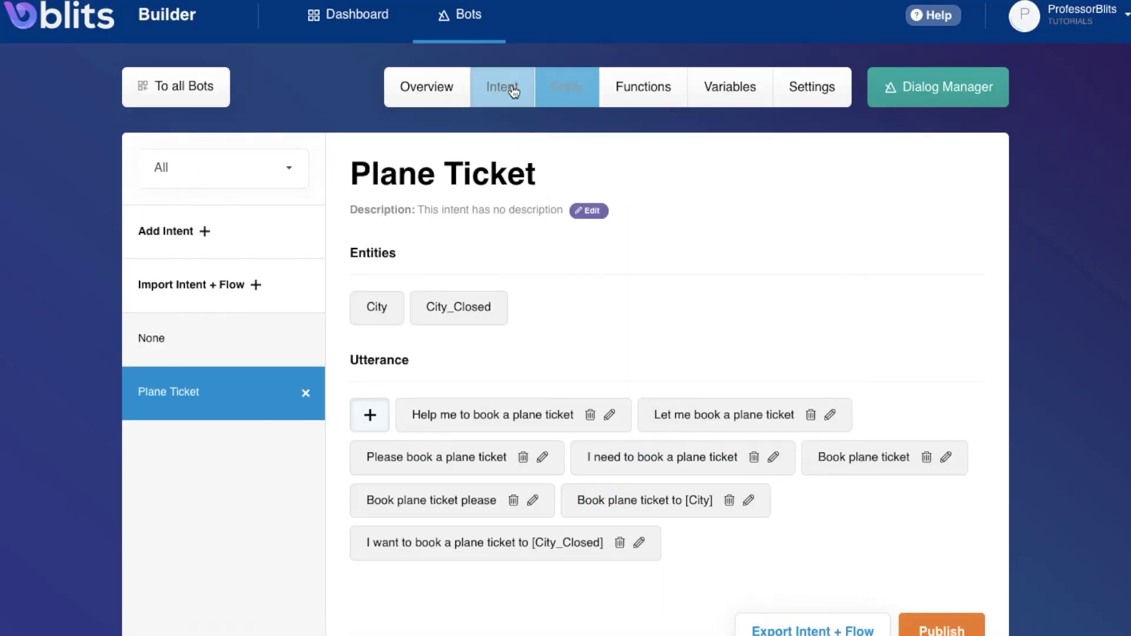
left_click(369, 414)
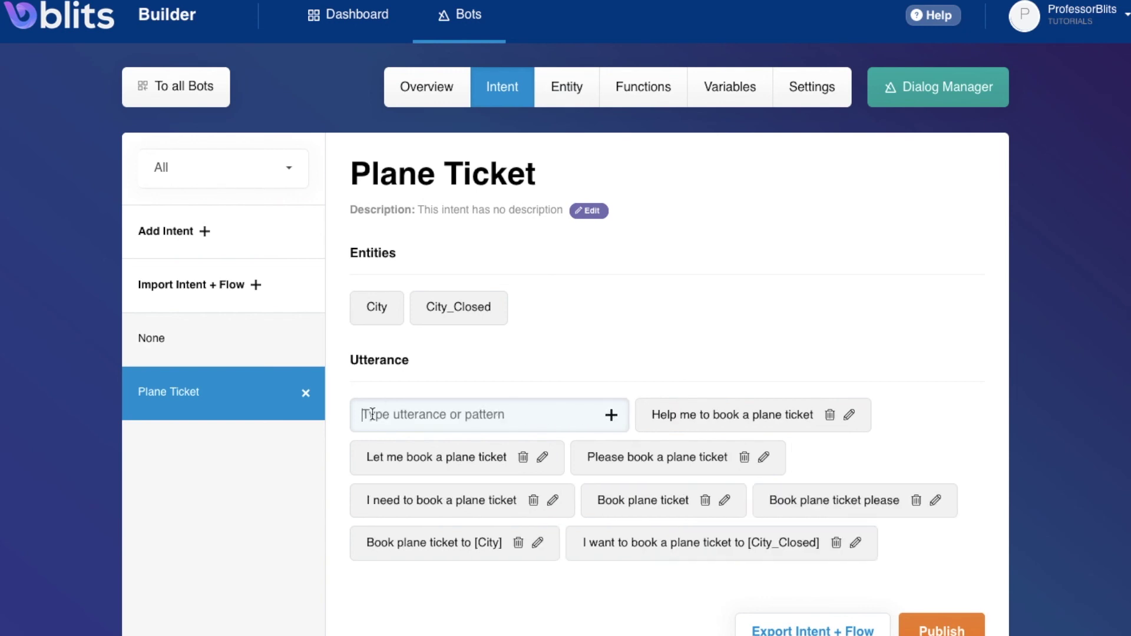
type("I w")
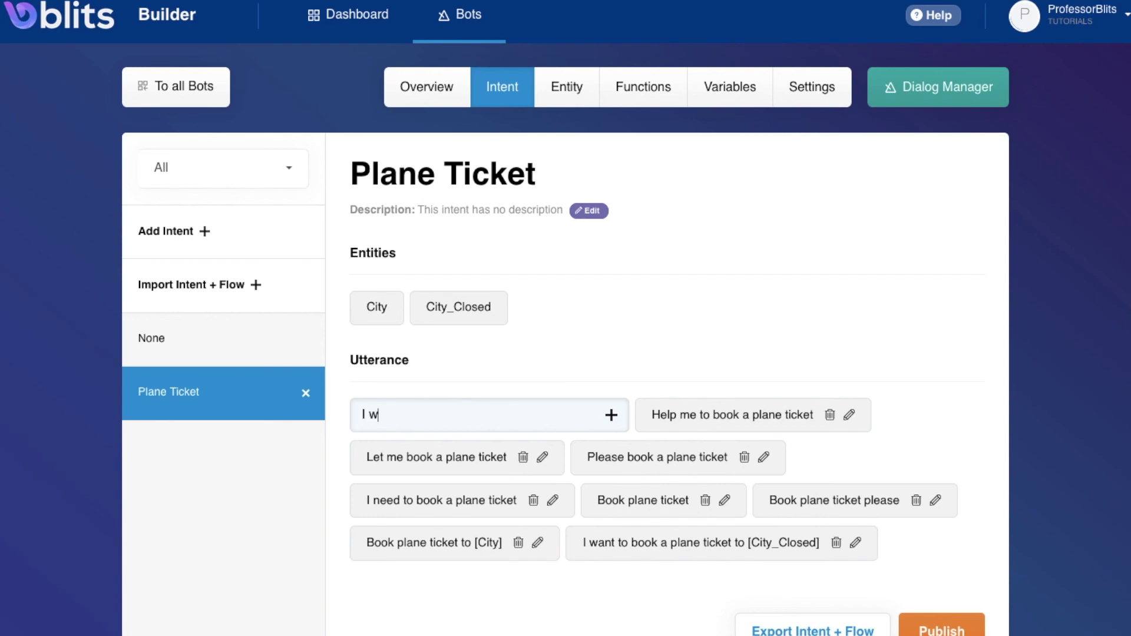
type("ant to travel from [")
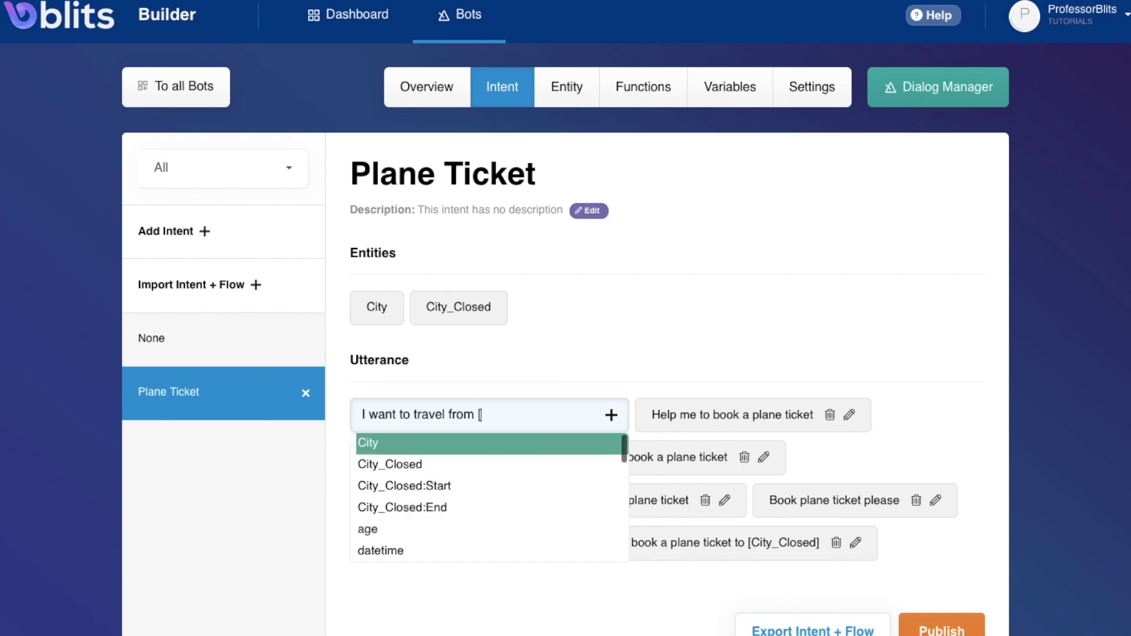
key("Down")
key("Down")
key("Return")
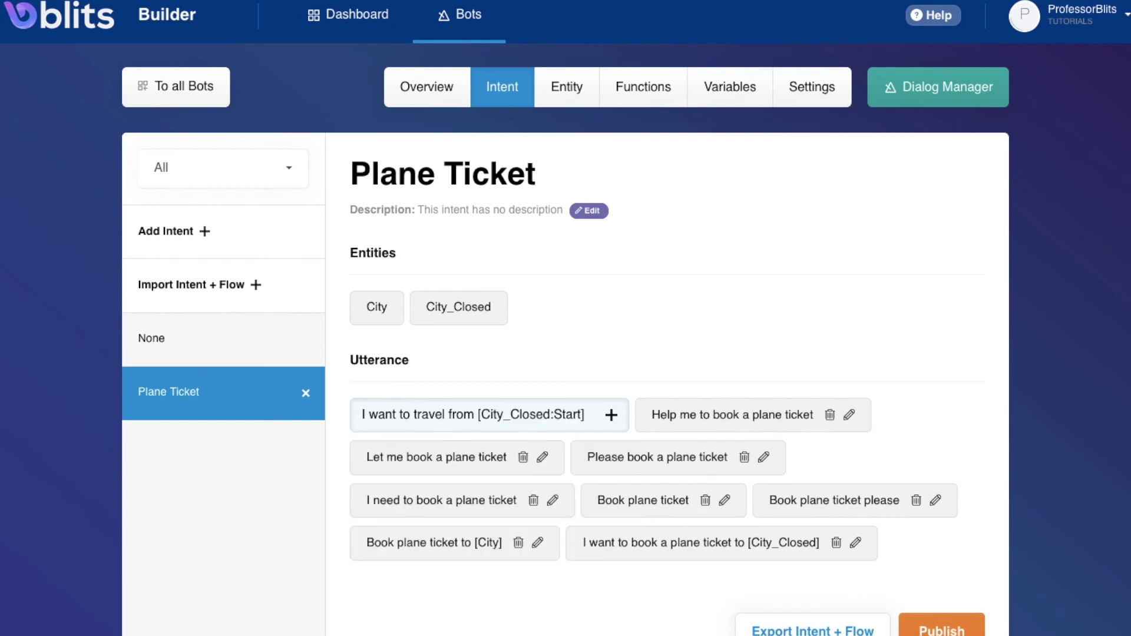
type("to [")
key("Down")
key("Down")
key("Down")
key("Down")
key("Return")
key("Return")
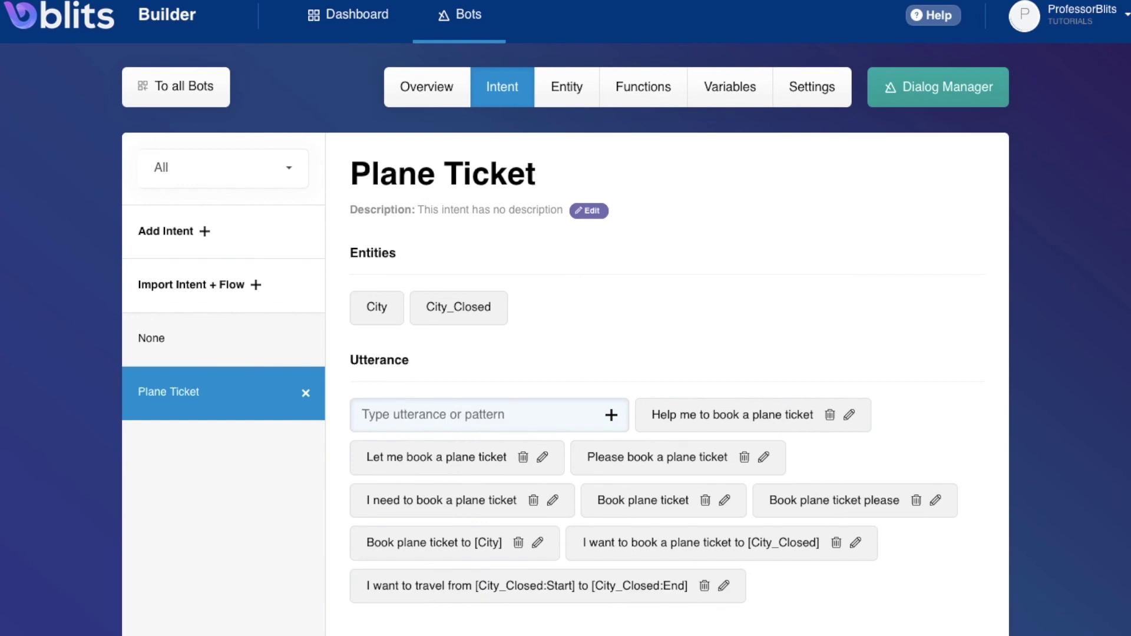